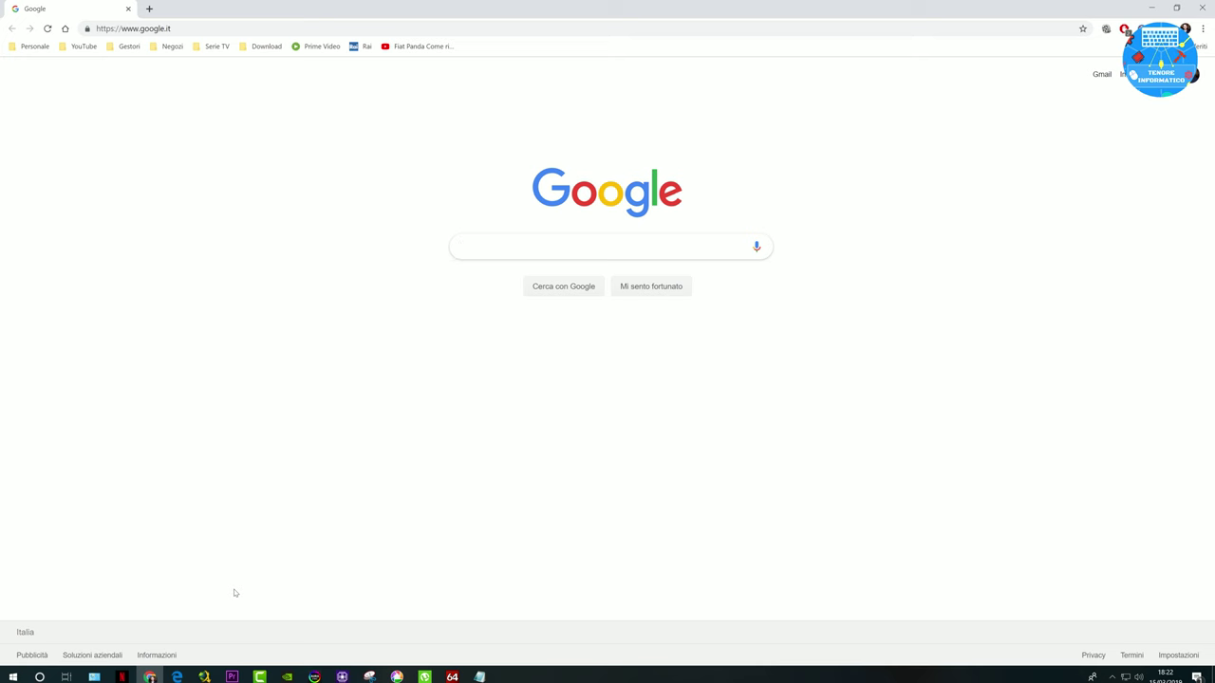
Step: Search Google for 'bluestacks' and open the official BlueStacks website result
text(blue)
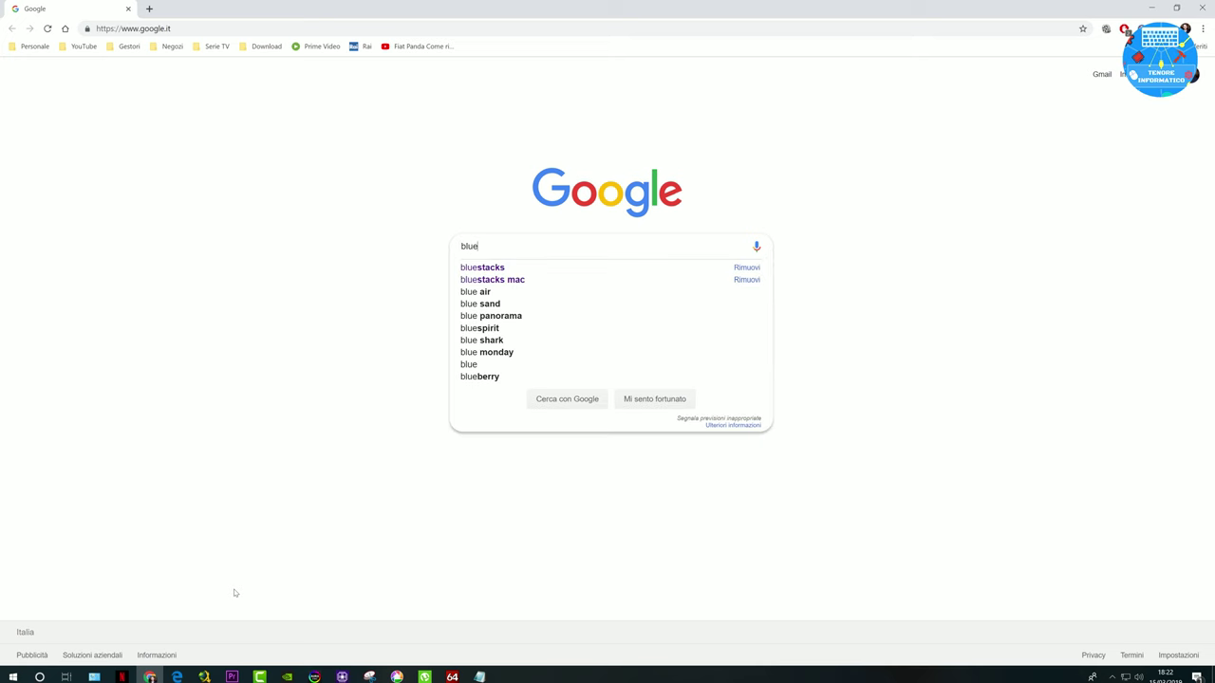
click(497, 268)
click(177, 164)
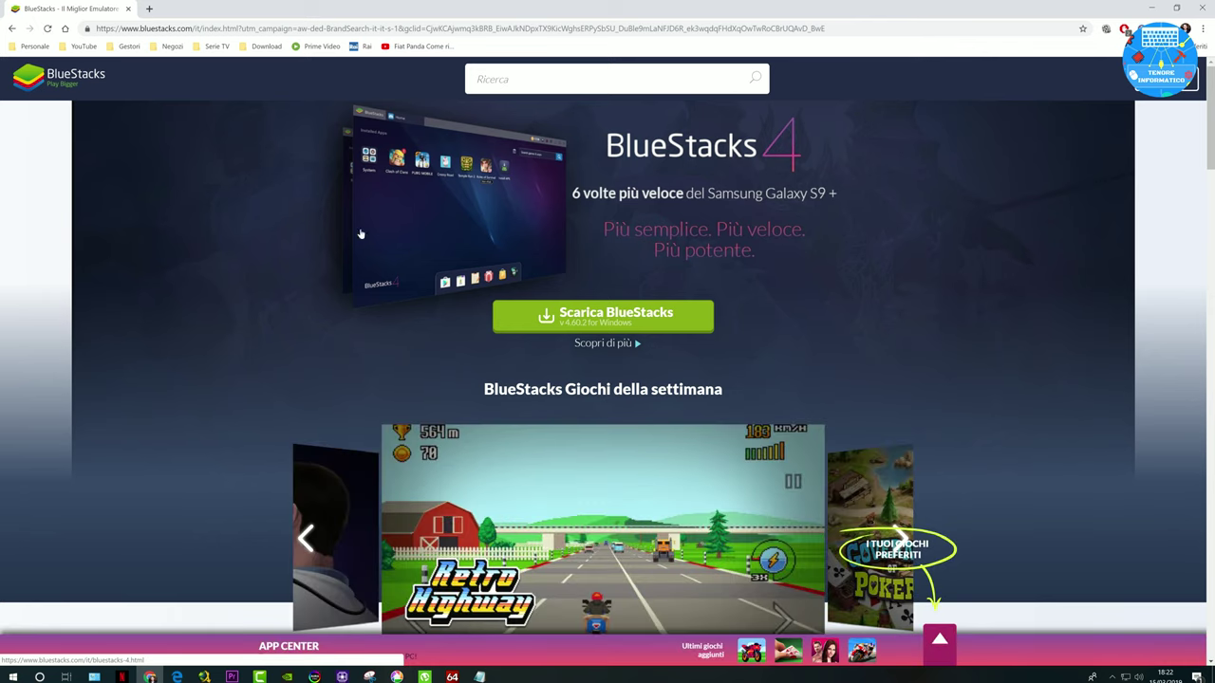
Step: Download the BlueStacks 4 Windows installer and allow it to run
click(561, 312)
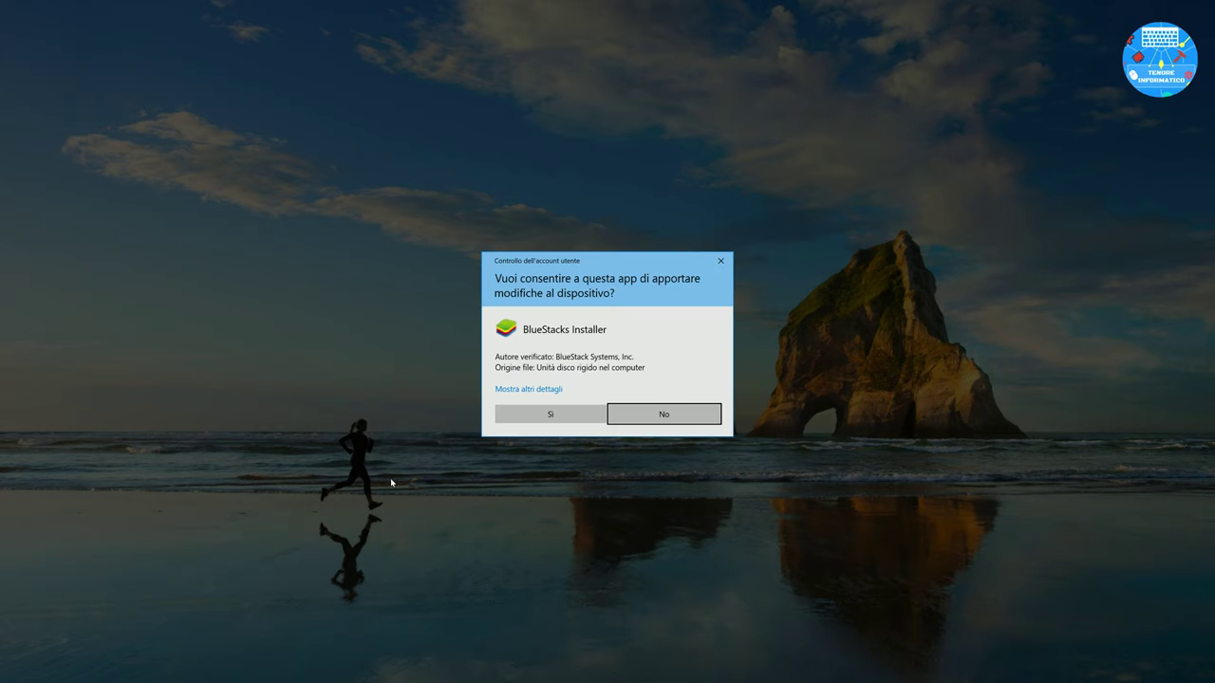
click(551, 414)
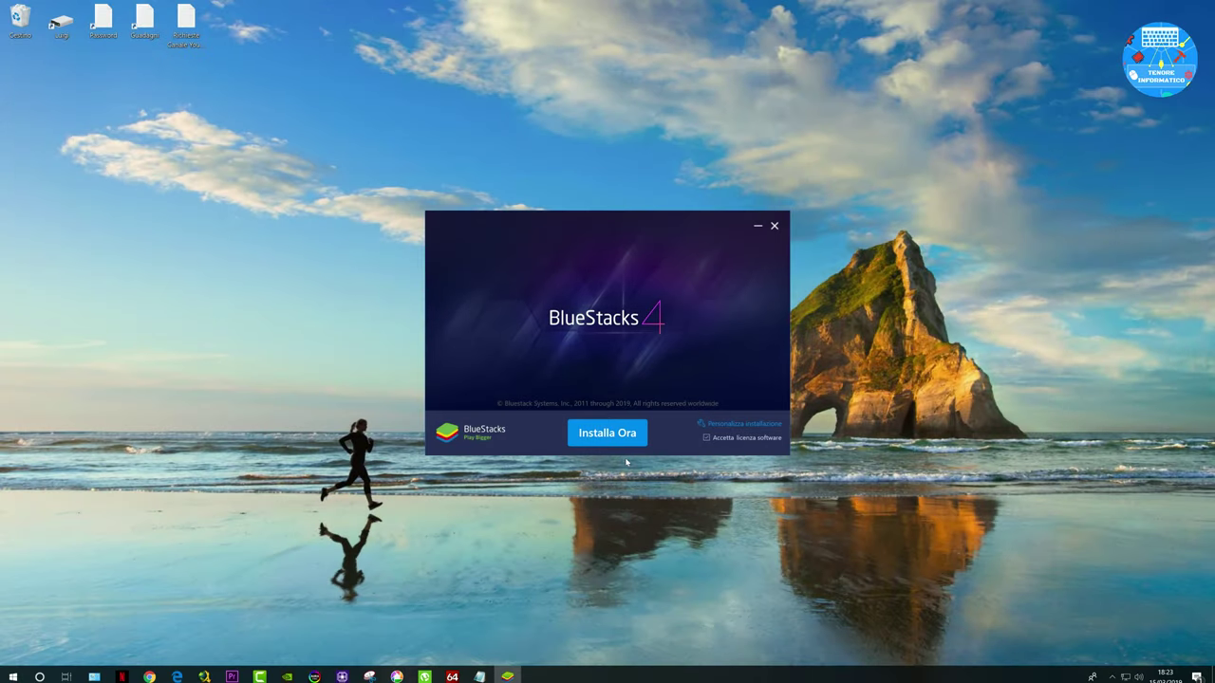
Step: Install BlueStacks 4 with 'Installa Ora', then finish with 'Completo' to launch it
click(615, 438)
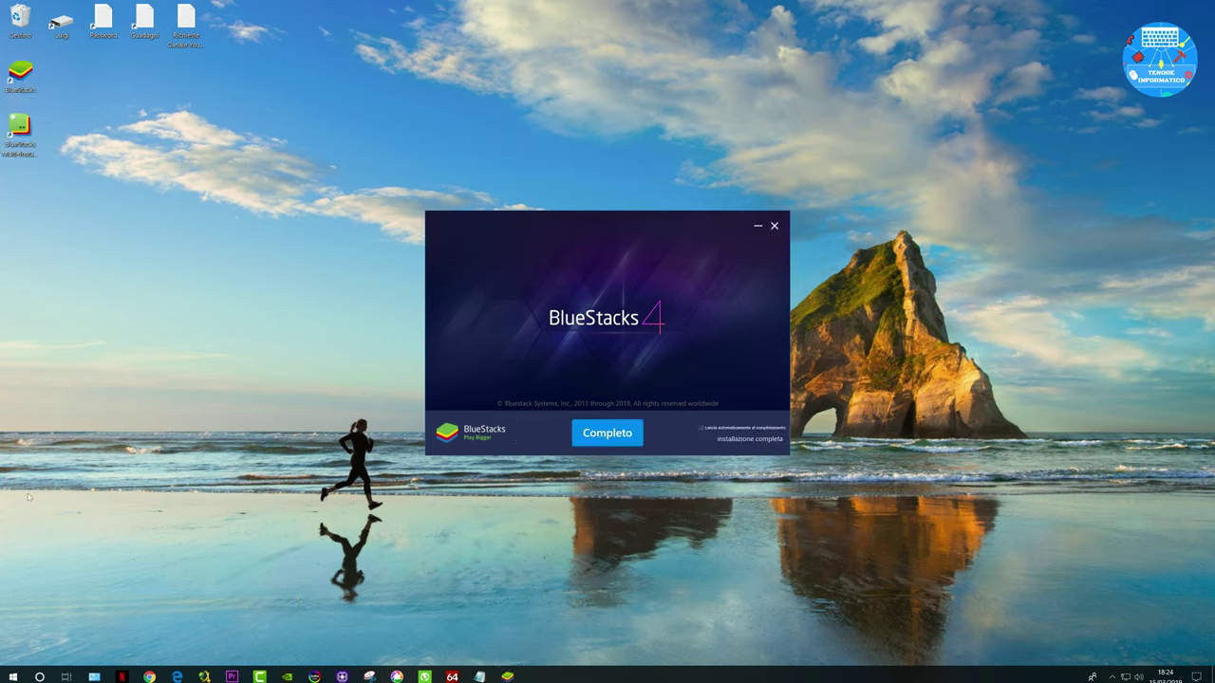
click(626, 442)
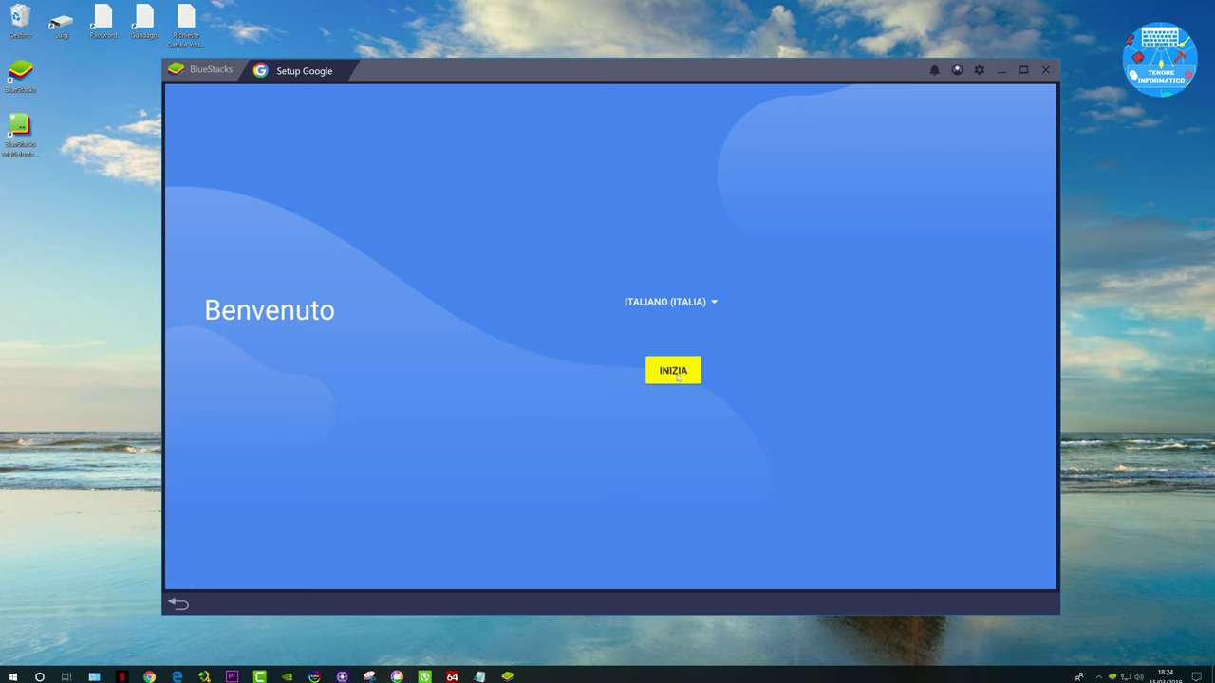
Step: Sign in with the Google account's email and password, then accept Google's terms
click(678, 376)
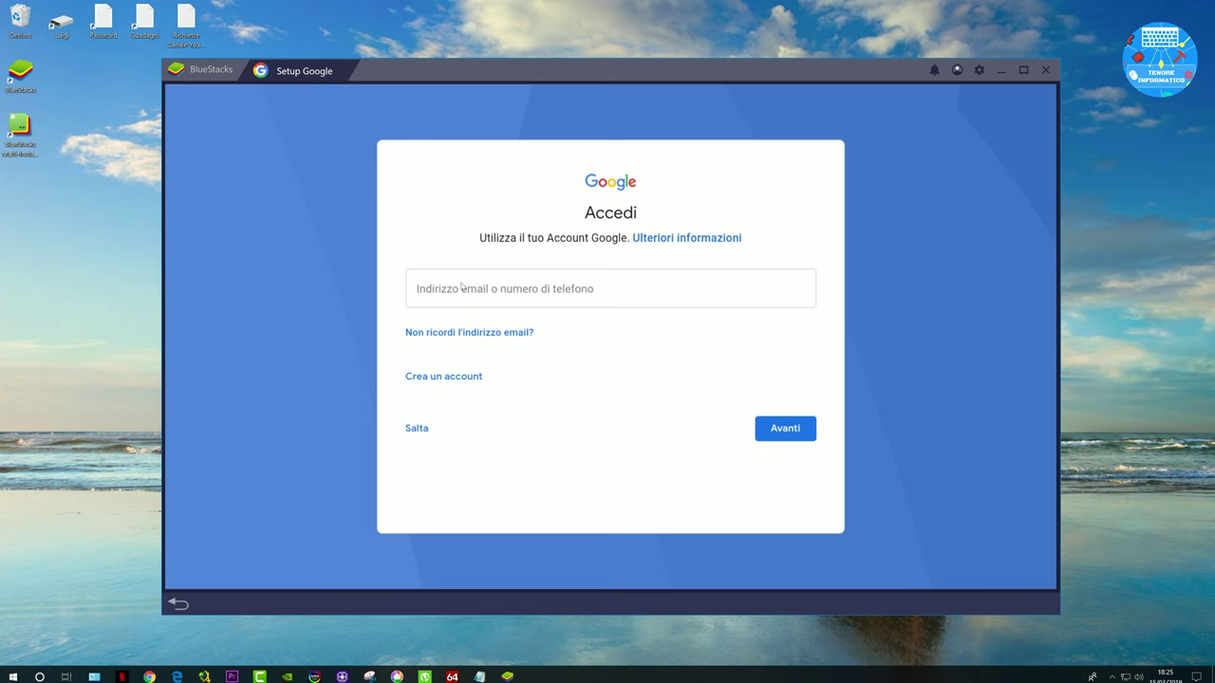
click(469, 296)
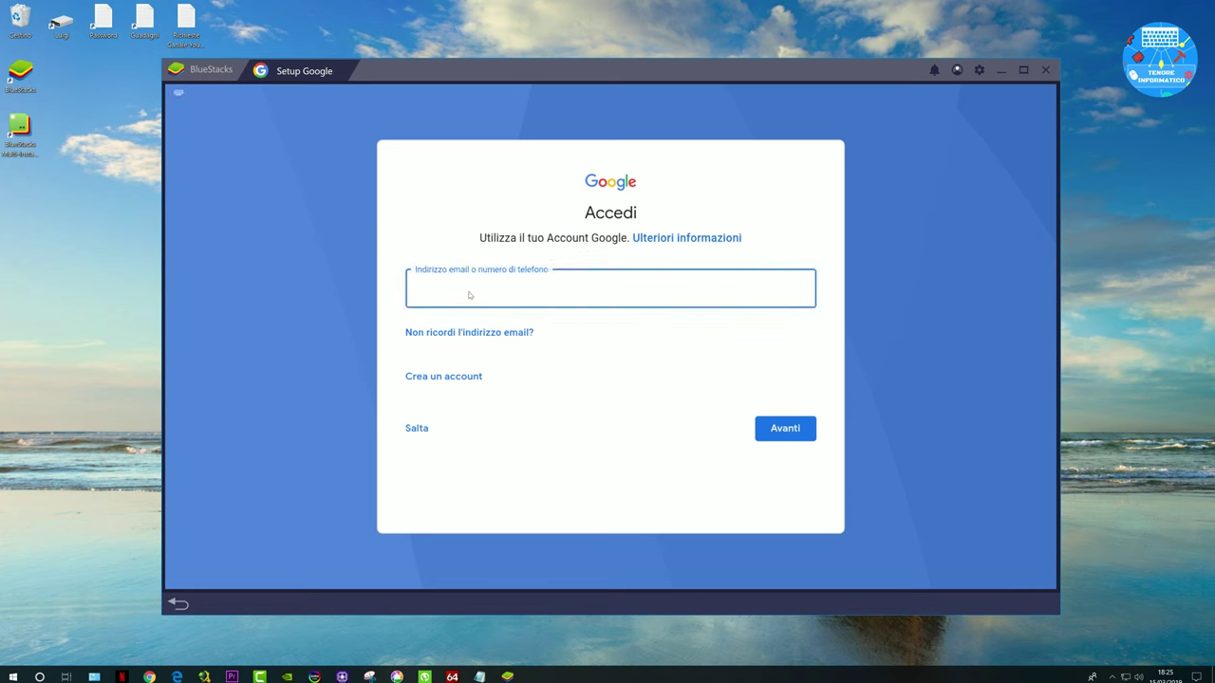
key(Return)
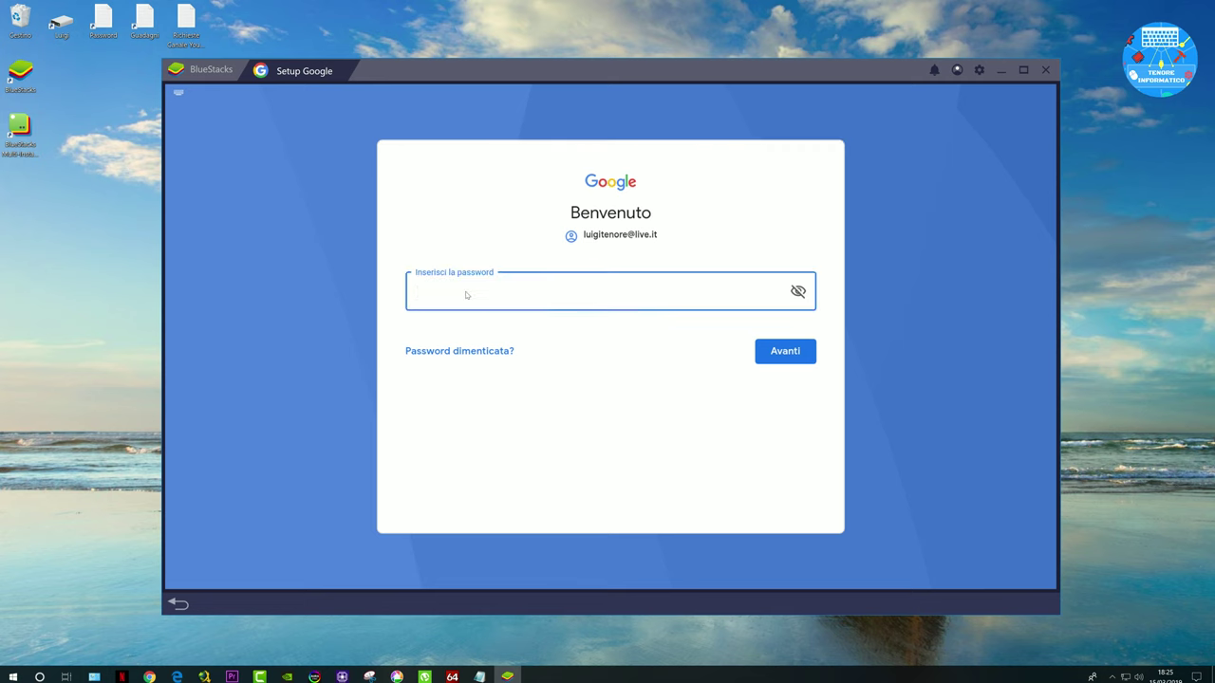
key(ctrl+v)
click(776, 356)
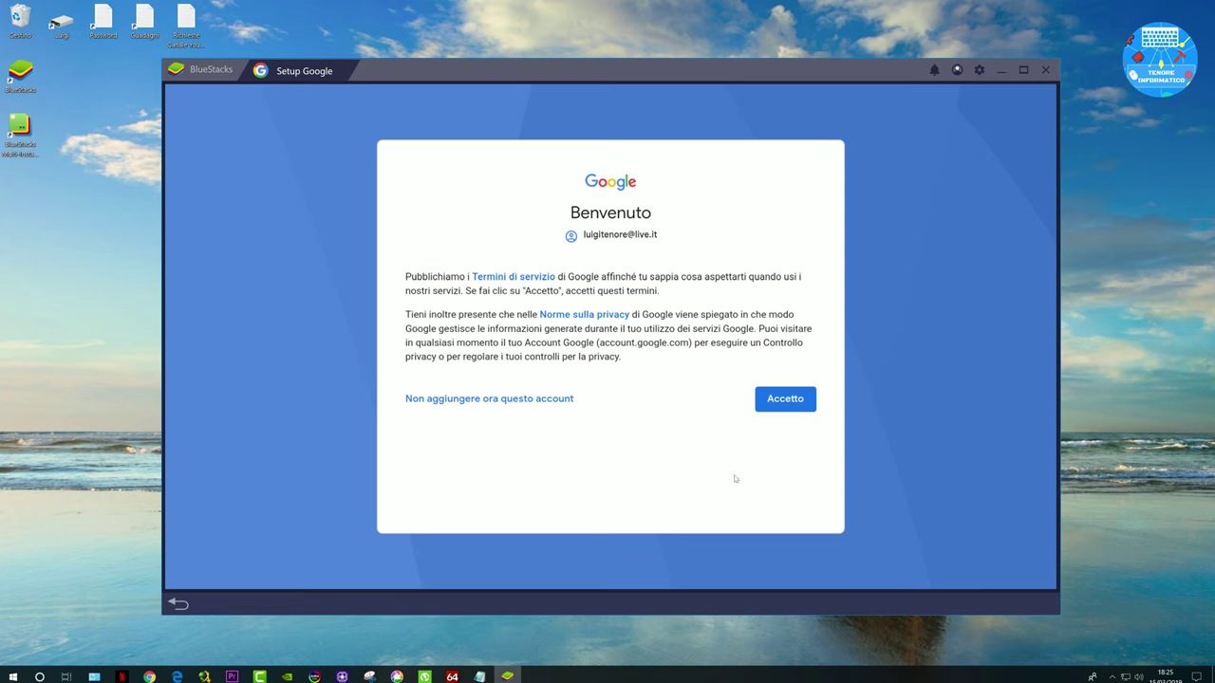
click(776, 398)
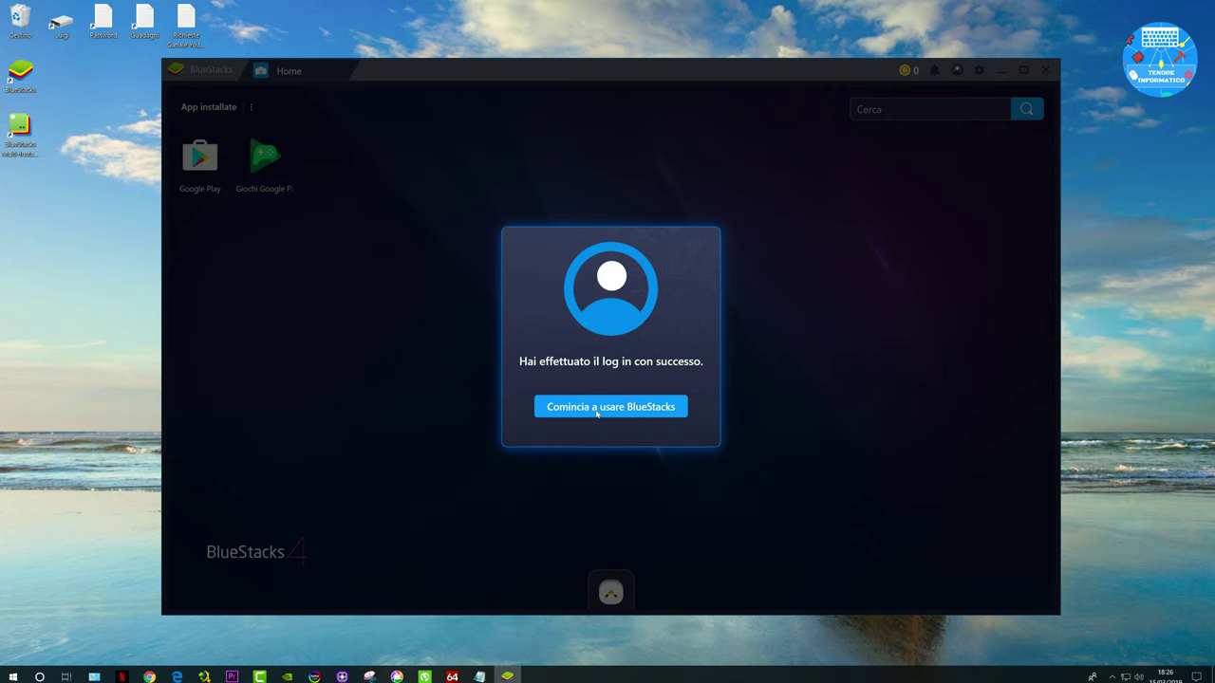
Step: Dismiss the login success message and launch the Google Play Store from Home
click(660, 415)
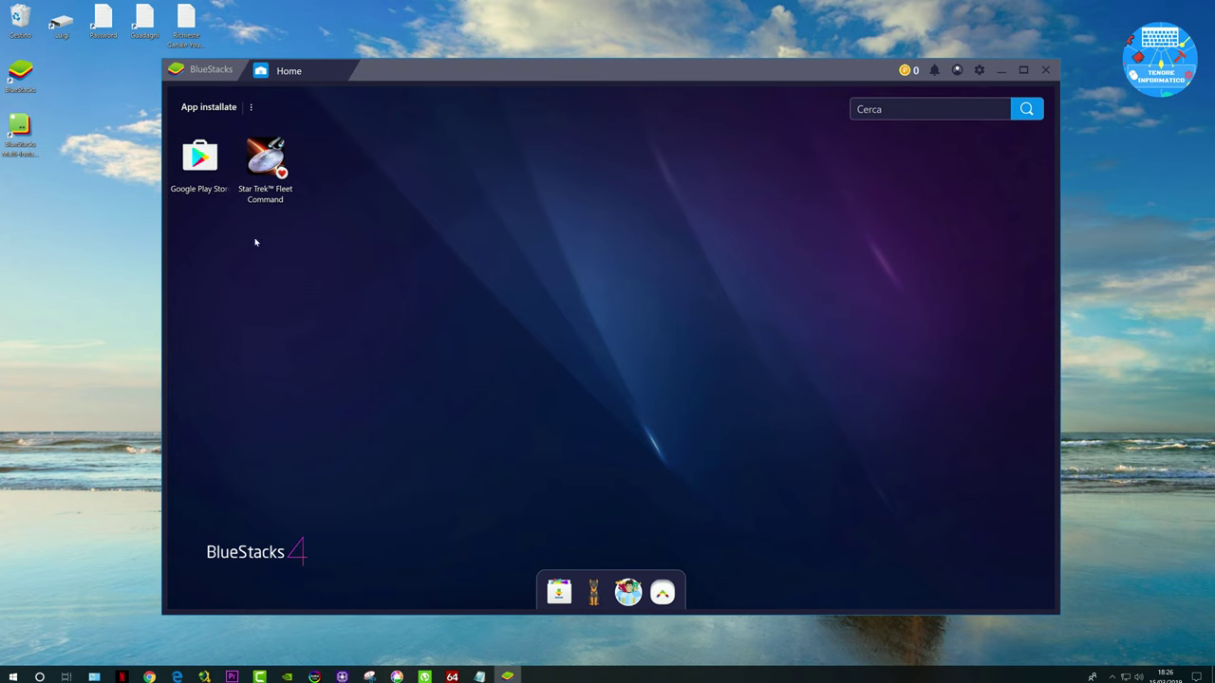
click(199, 157)
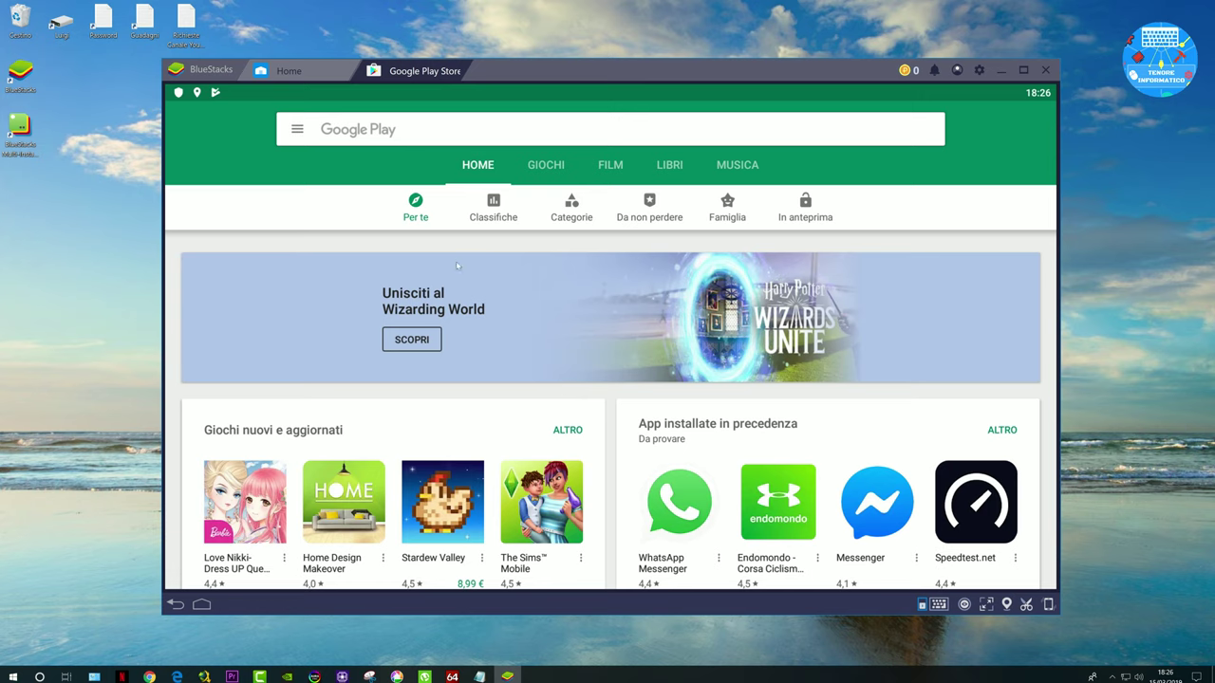
Step: Browse the GIOCHI section and open the Sparabolle - Bubble Shooter store page
scroll(455, 263, down, 5)
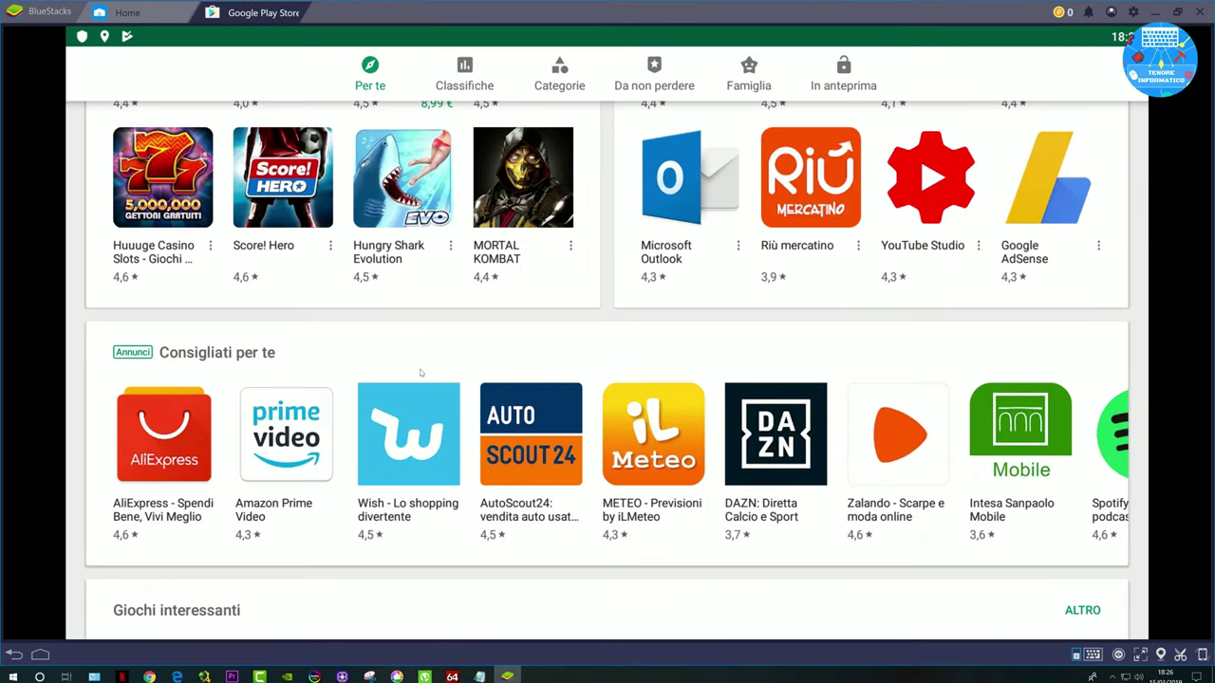
scroll(426, 377, up, 3)
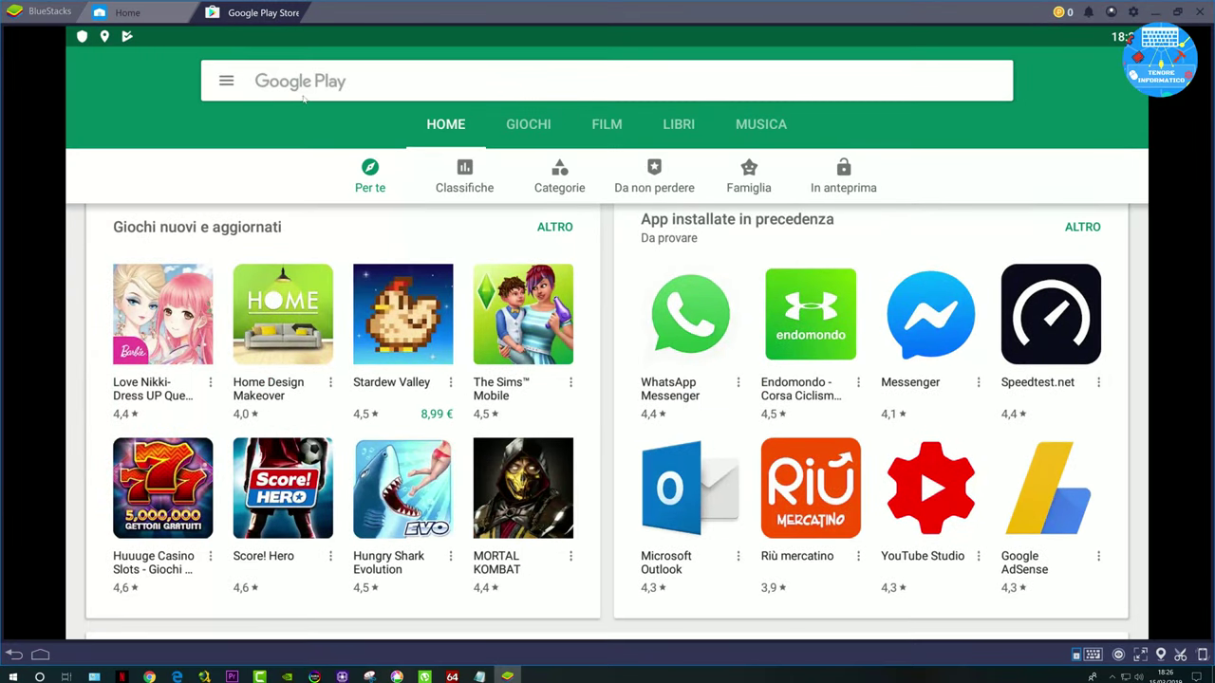
click(527, 125)
scroll(285, 334, down, 5)
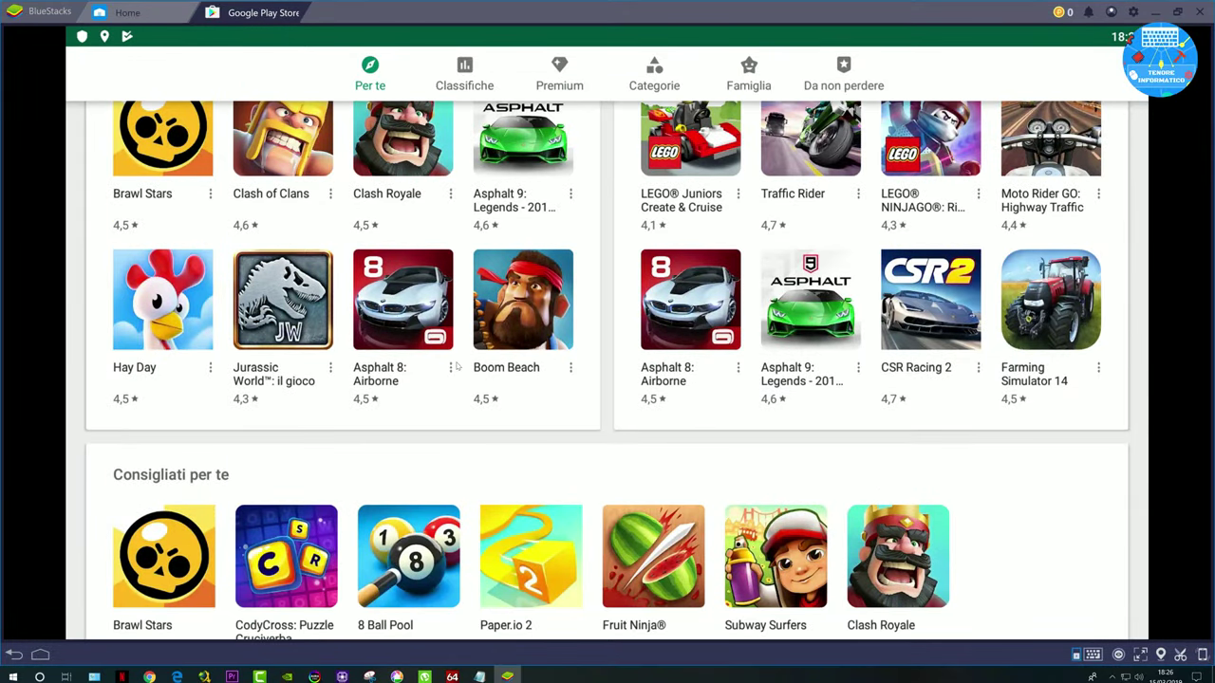
scroll(842, 548, down, 3)
scroll(830, 521, up, 3)
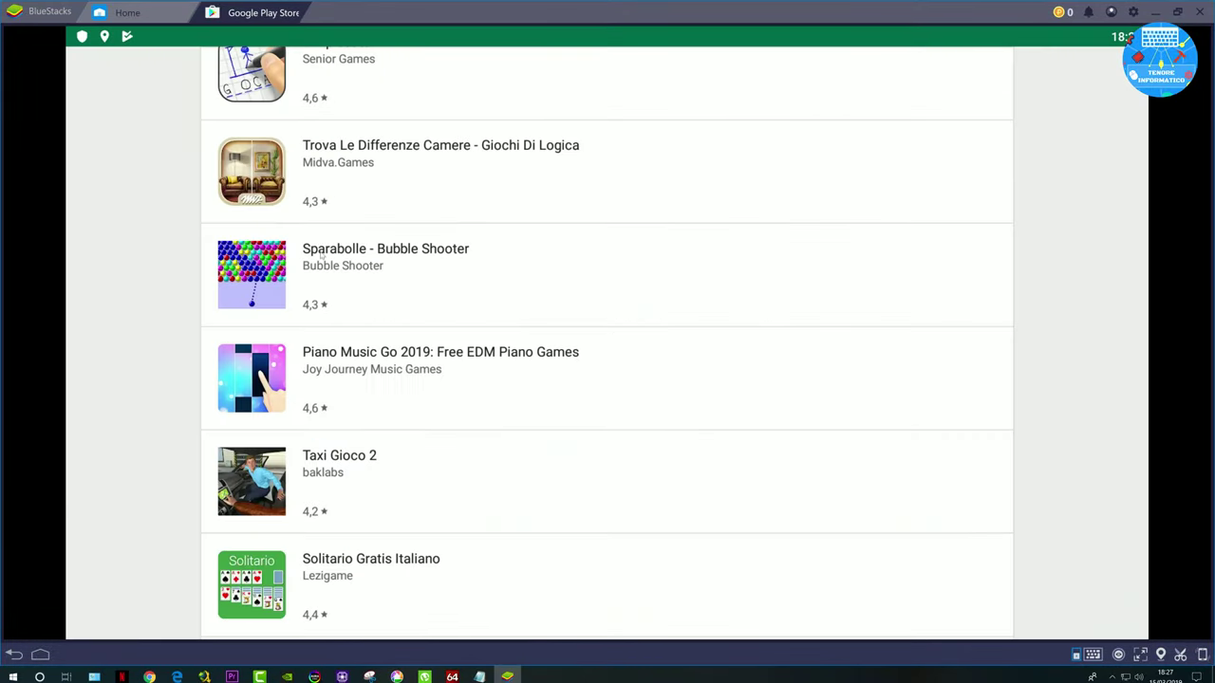
click(175, 276)
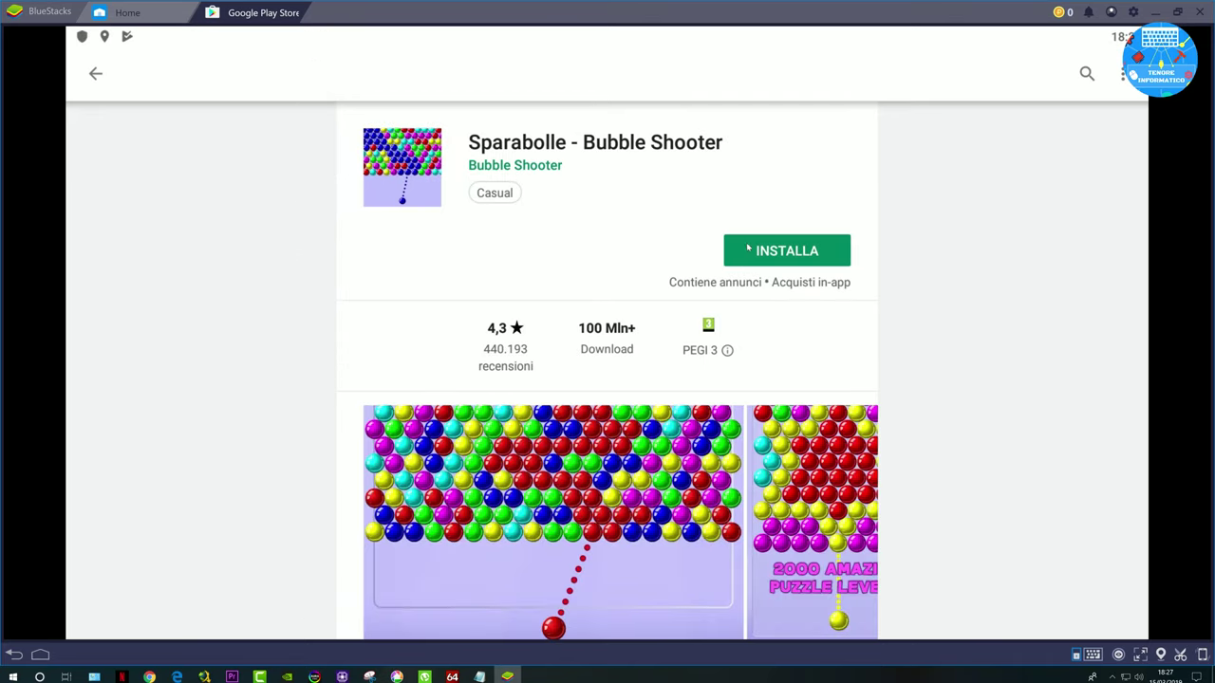
Step: Install Bubble Shooter, restore the emulator window from full screen, and go back Home
click(787, 251)
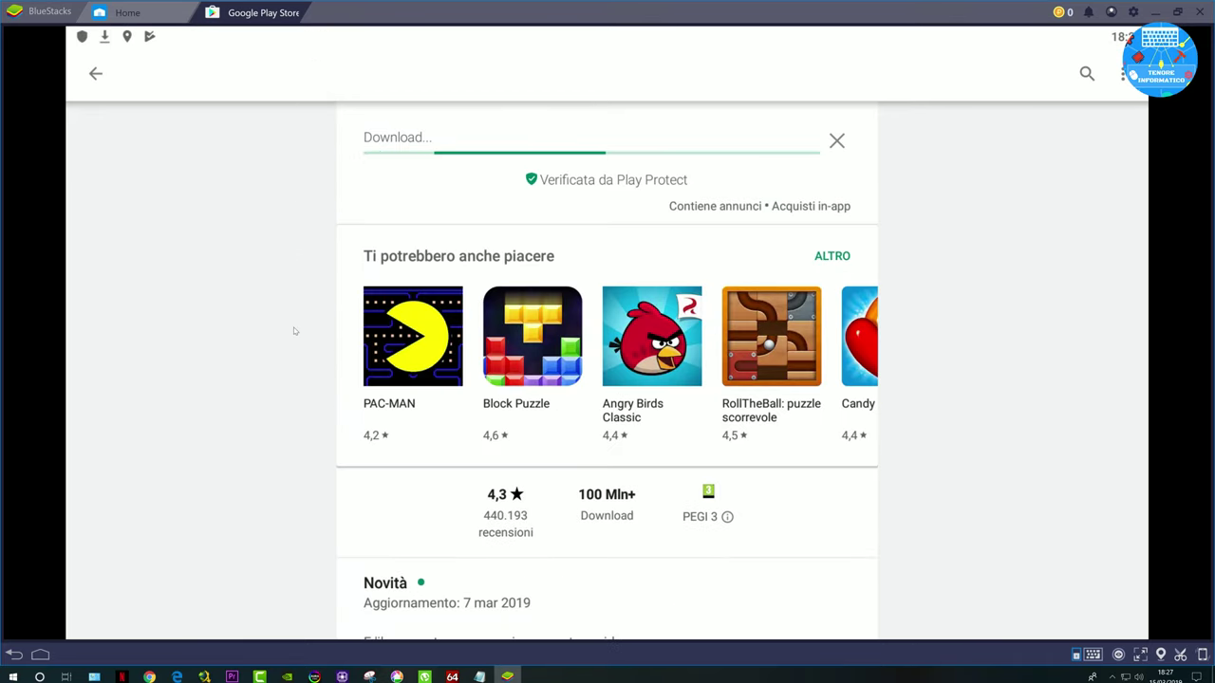
click(1177, 13)
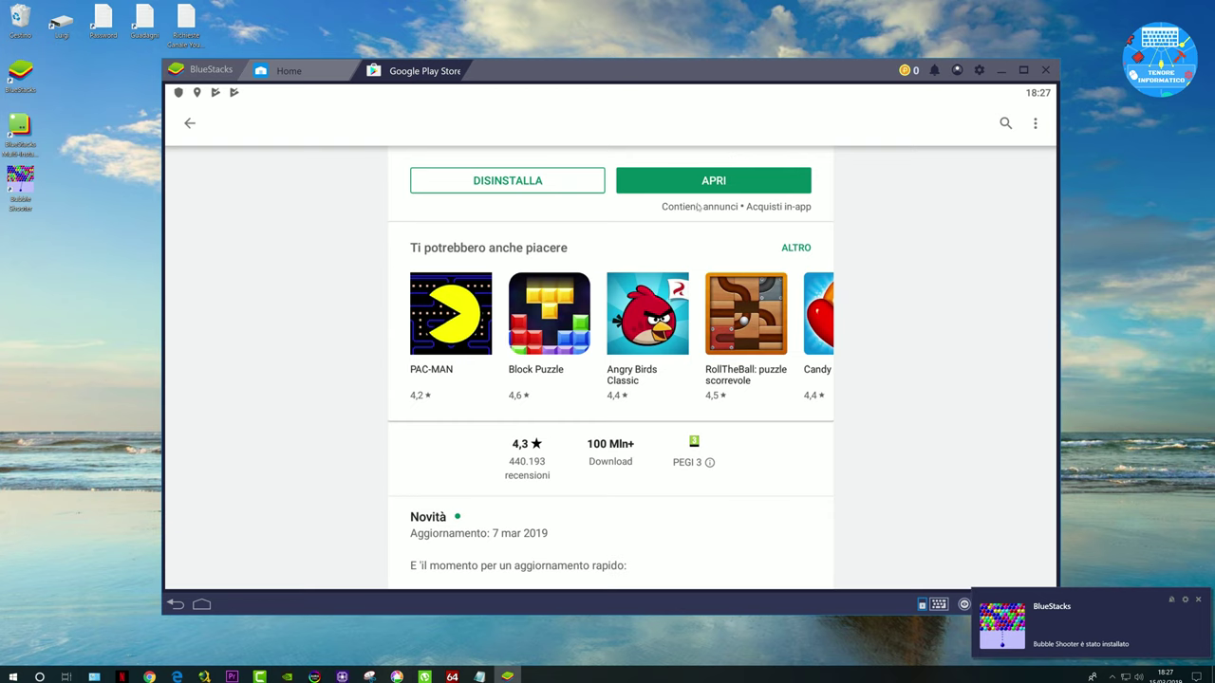
click(210, 70)
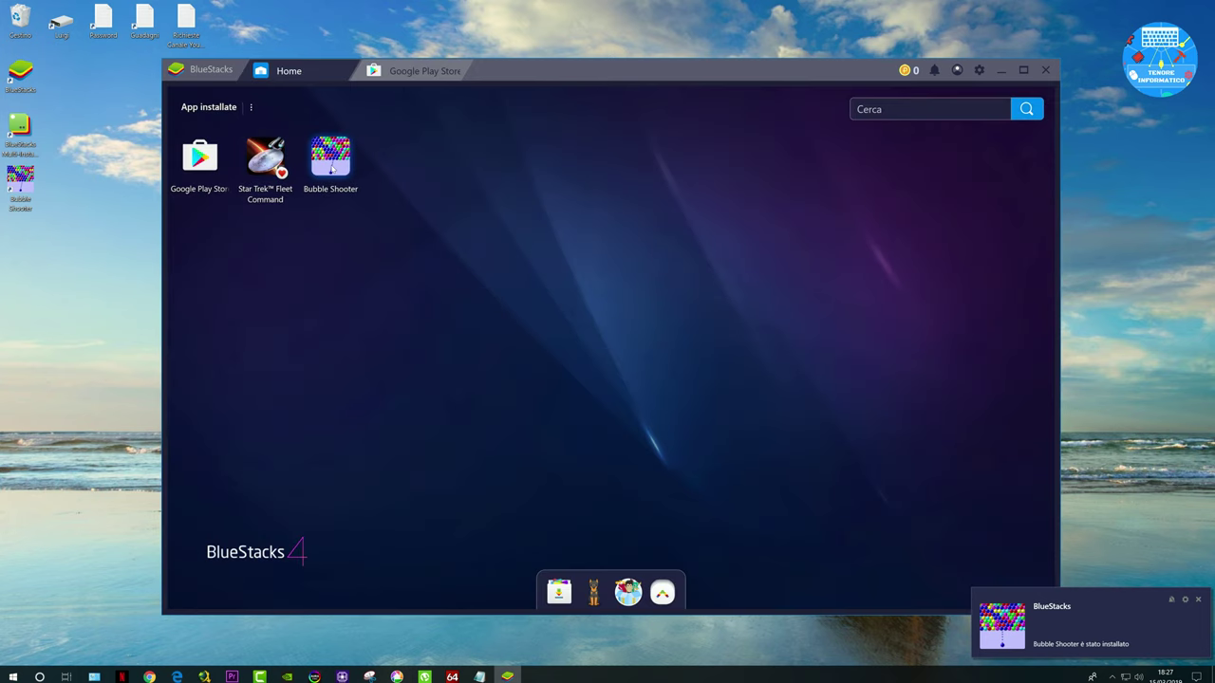
Step: Launch Bubble Shooter and accept its Privacy Update terms
click(331, 167)
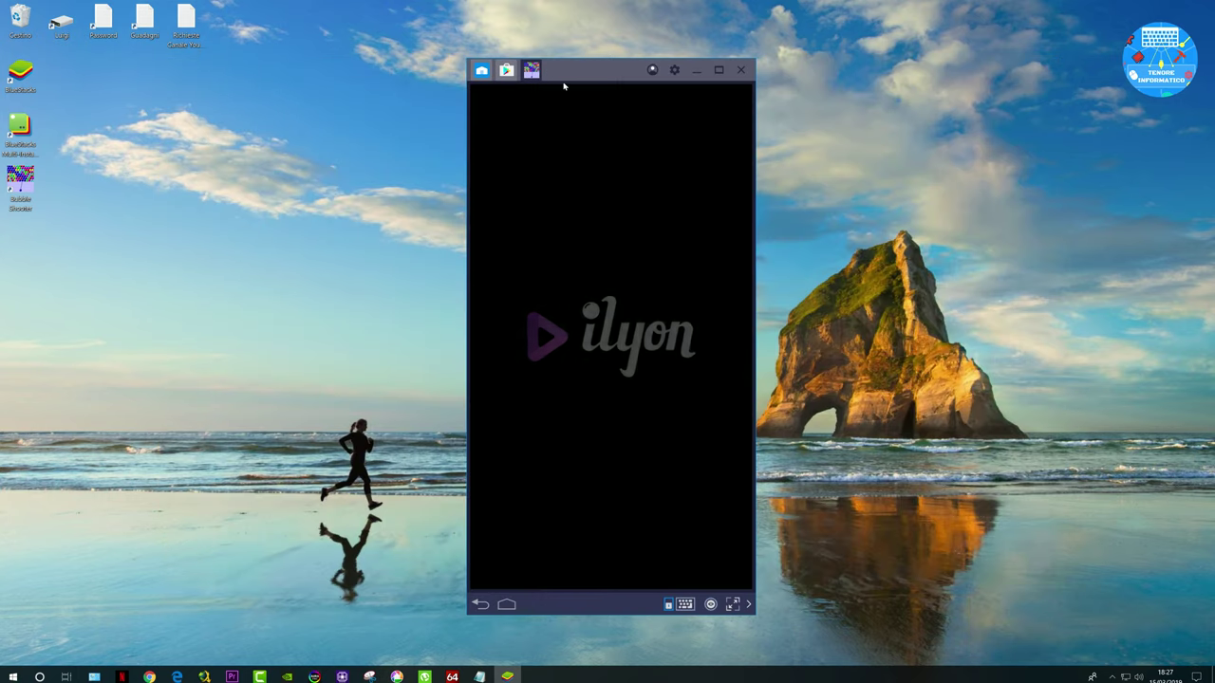
drag(598, 74, 392, 95)
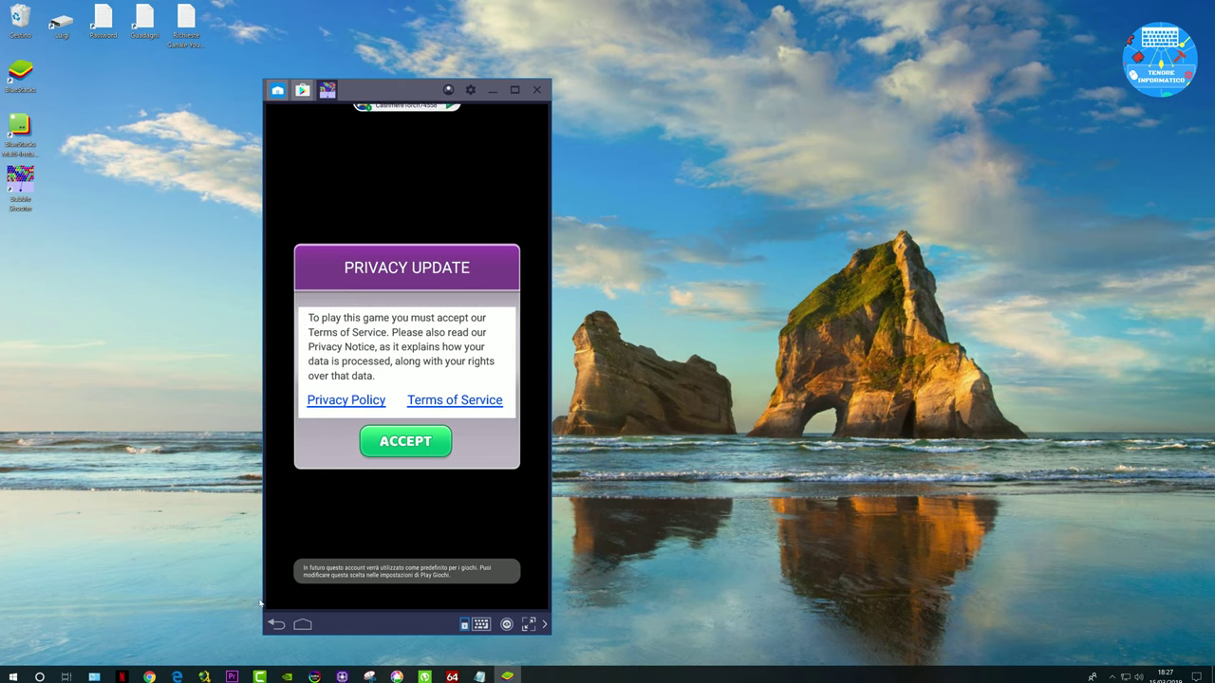
click(399, 443)
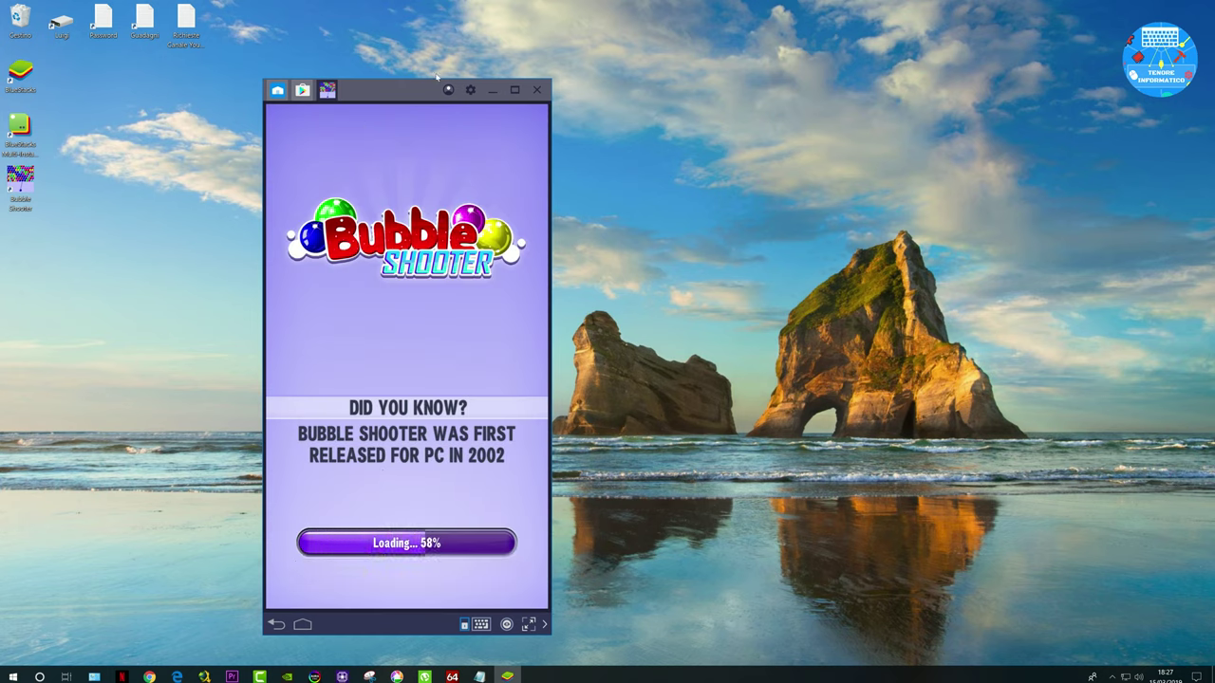
drag(410, 91, 431, 61)
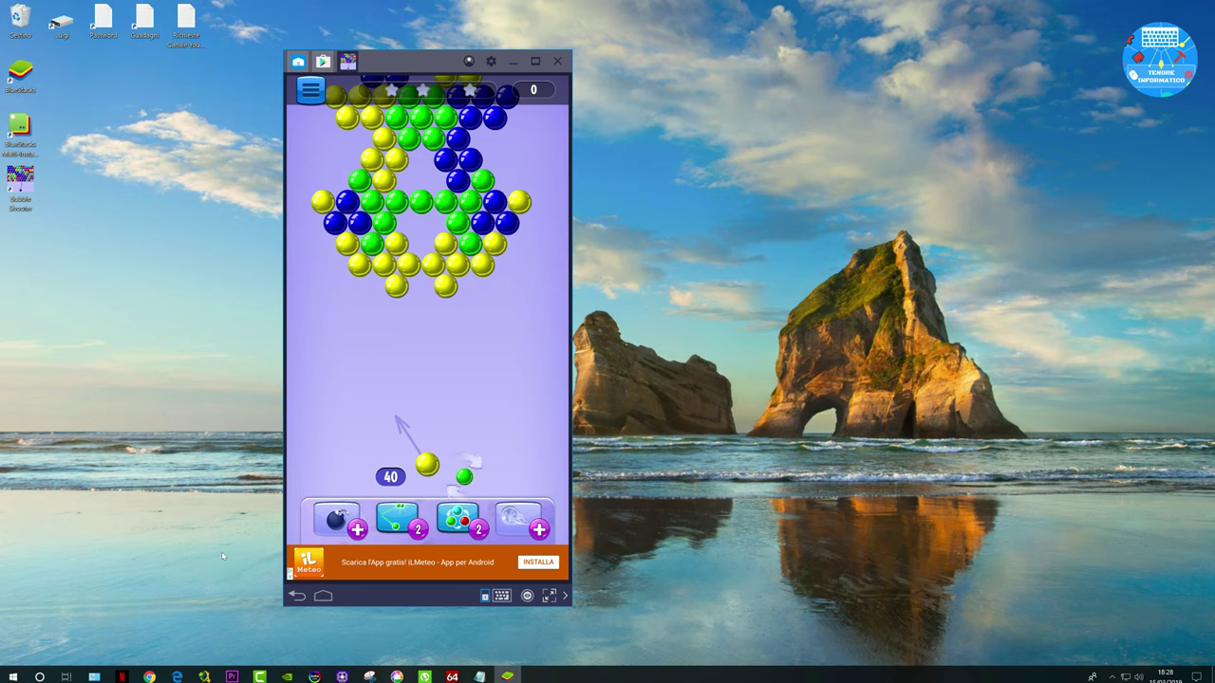
Step: Fire four bubbles at the matching yellow and green clusters
drag(430, 402, 407, 401)
click(398, 262)
click(417, 252)
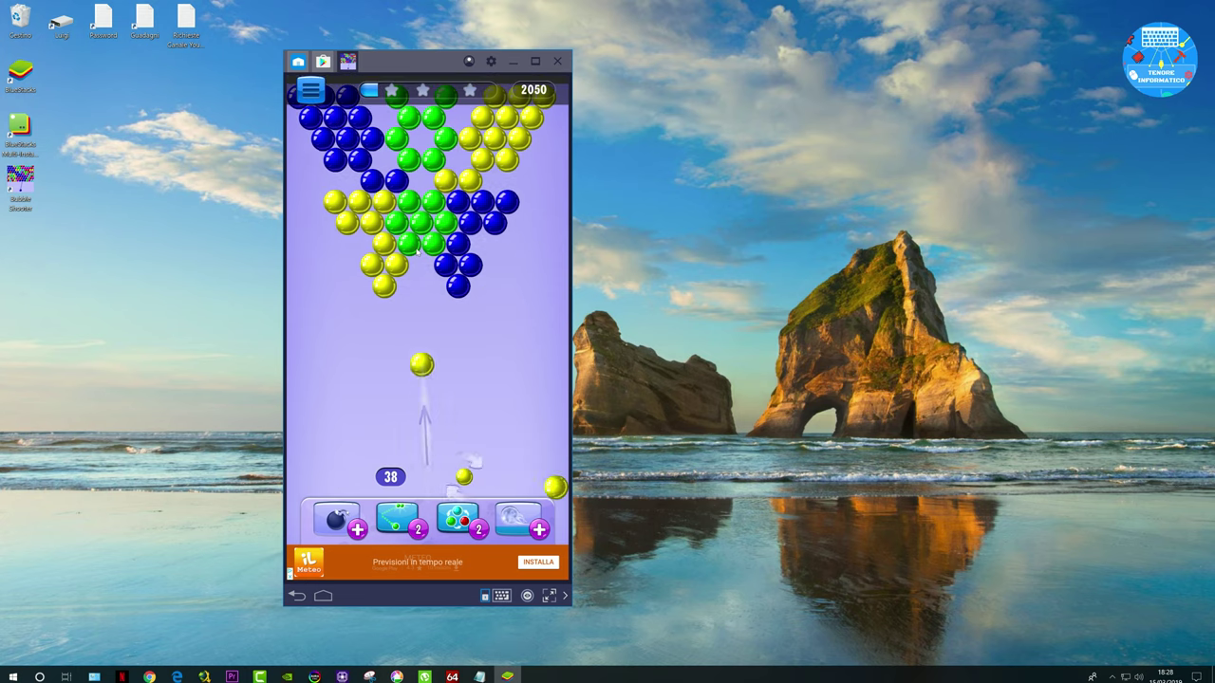
click(419, 231)
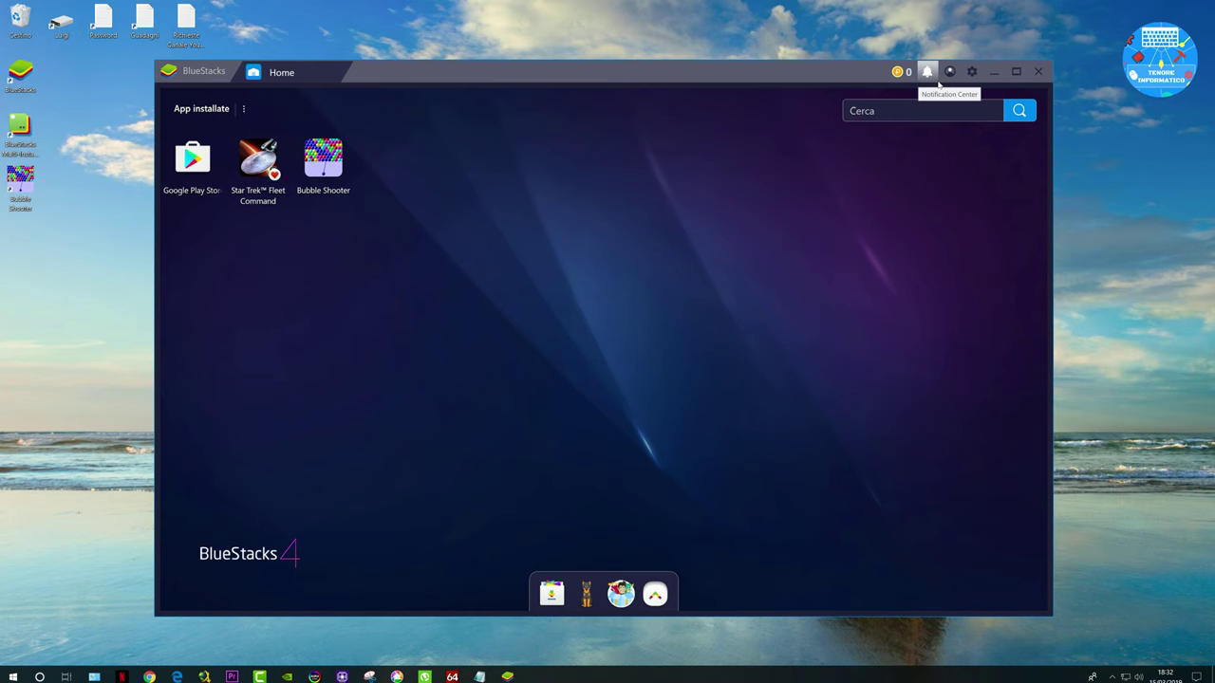
Step: Open the BlueStacks Store, view and dismiss the earn-points info, then check notifications
click(897, 73)
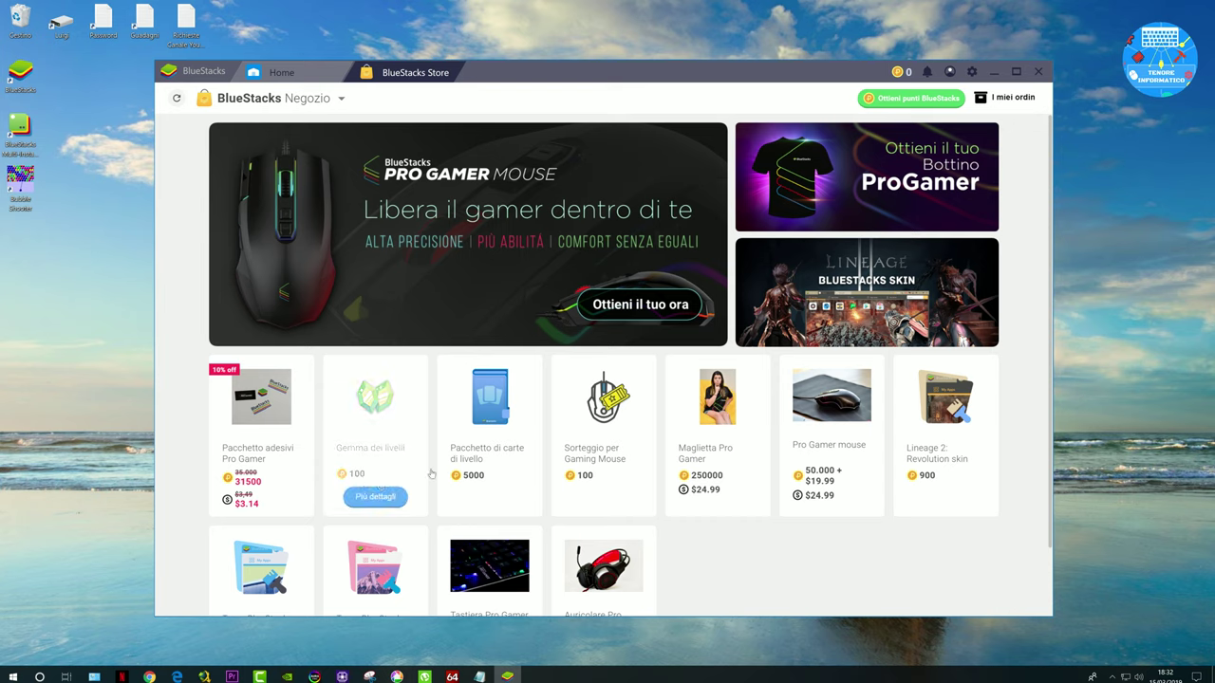
click(898, 99)
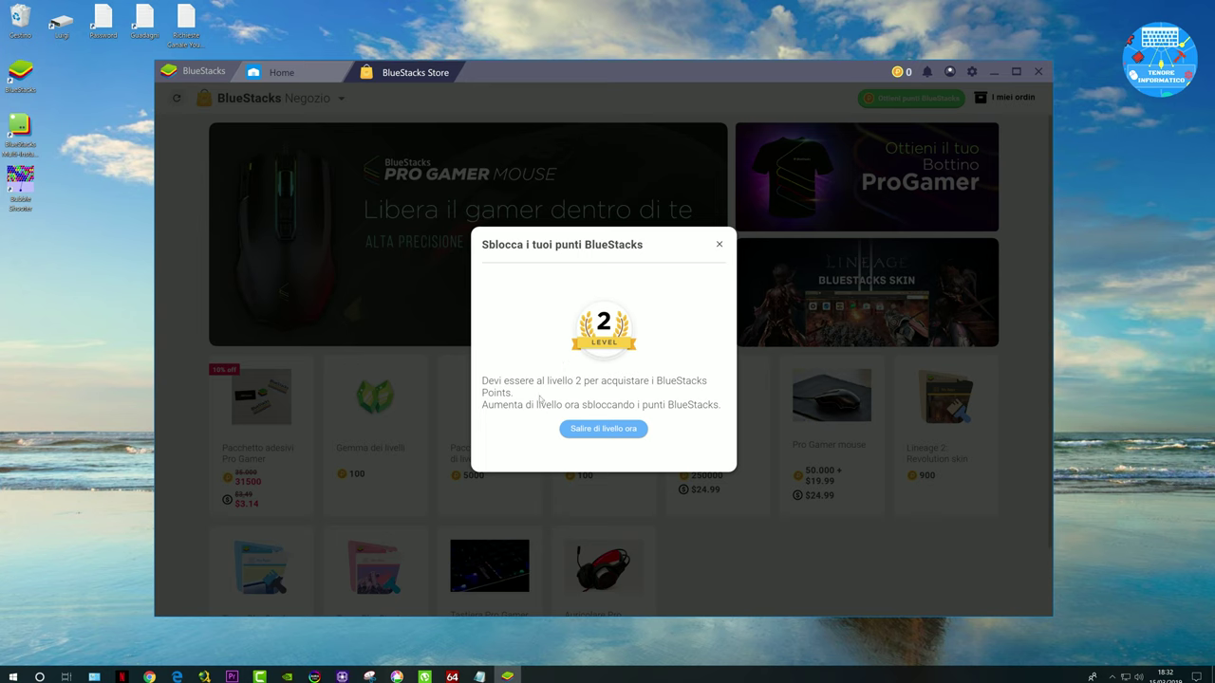
click(721, 246)
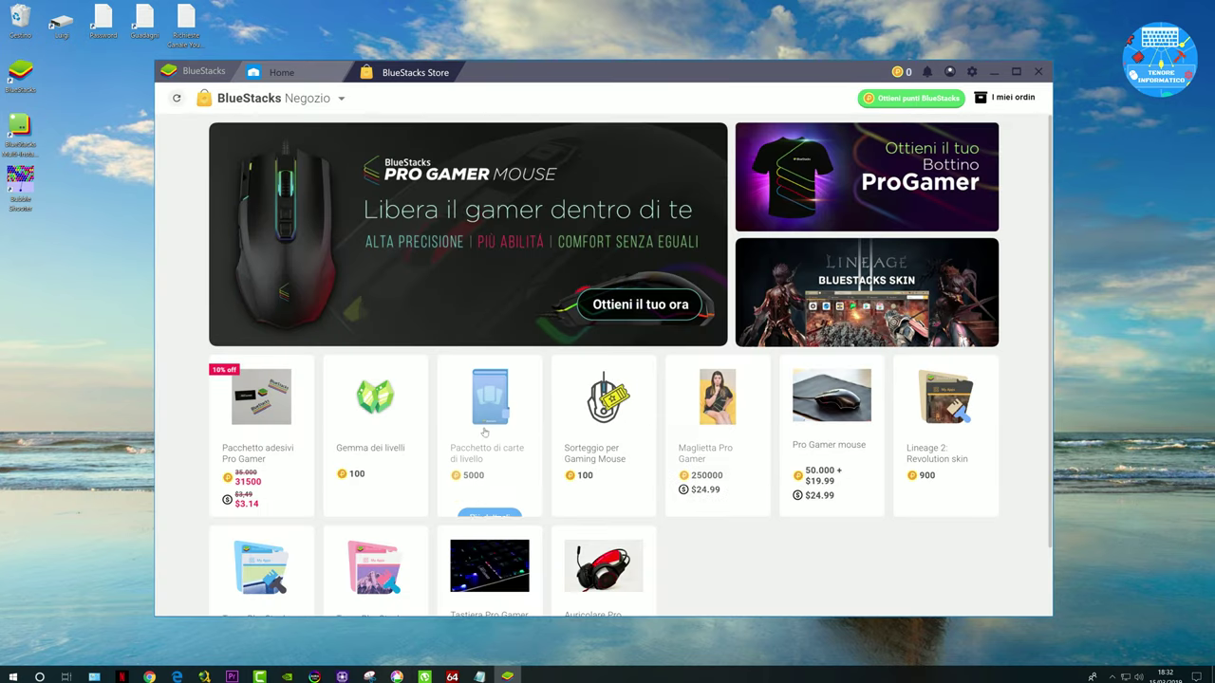
click(930, 72)
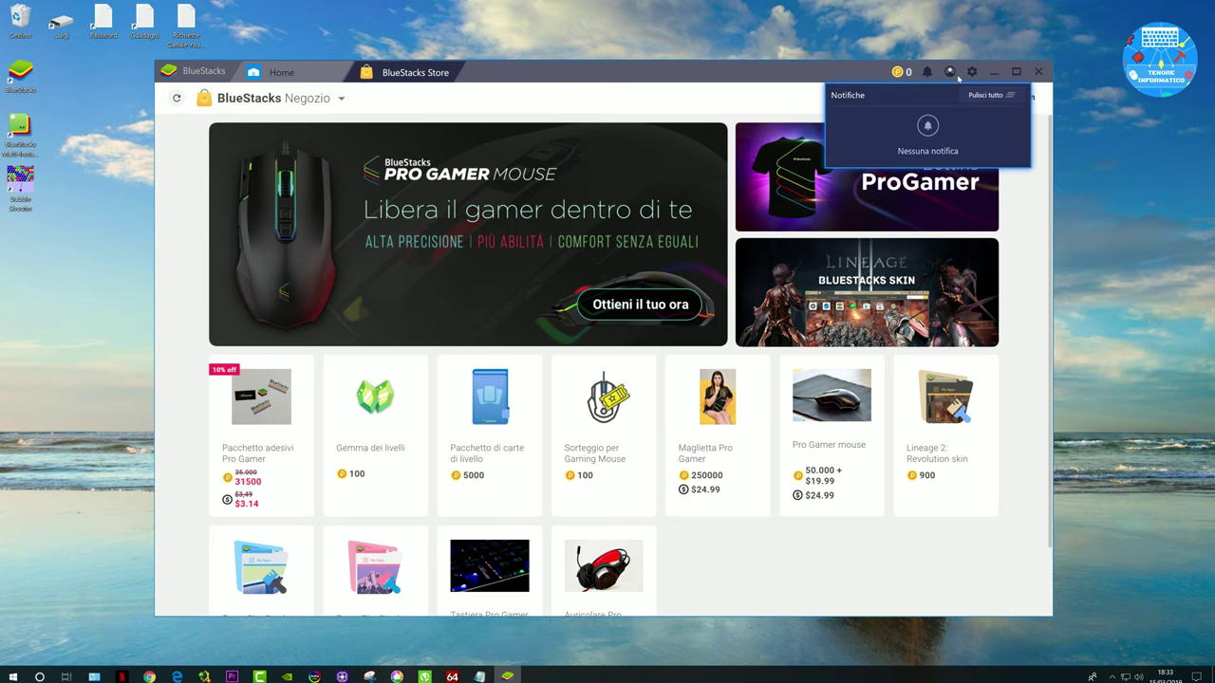
Step: View the BlueStacks account page, then open Impostazioni from the gear menu
click(948, 73)
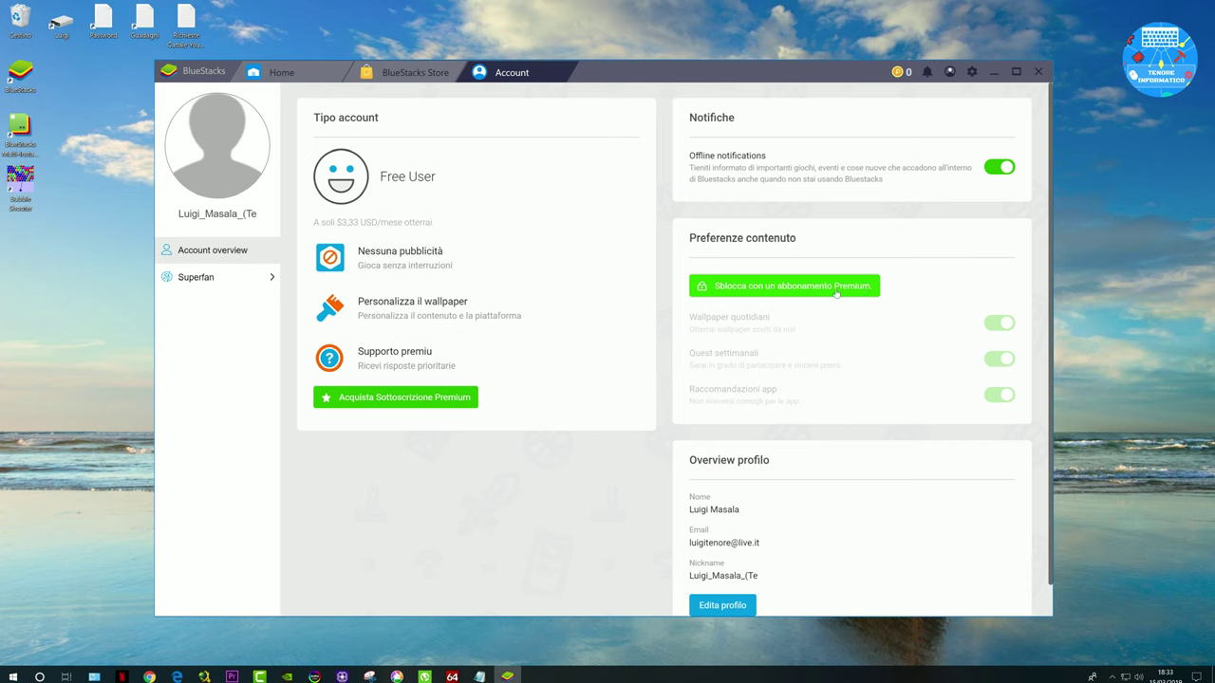
click(969, 73)
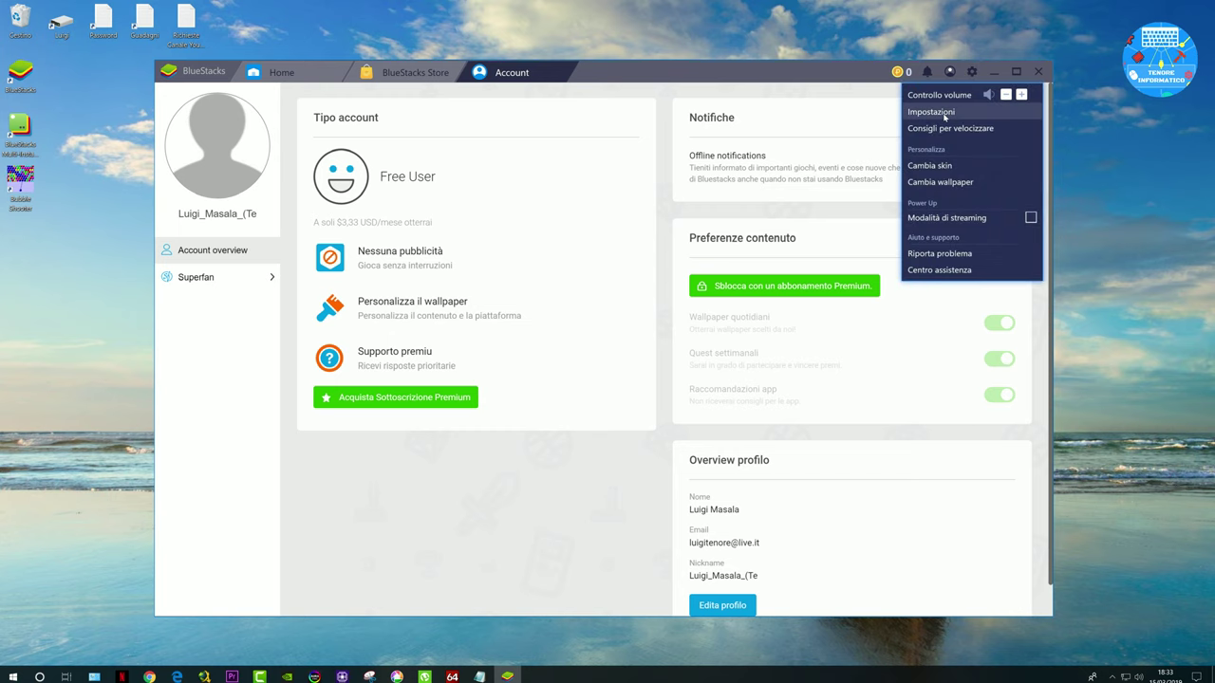
click(931, 111)
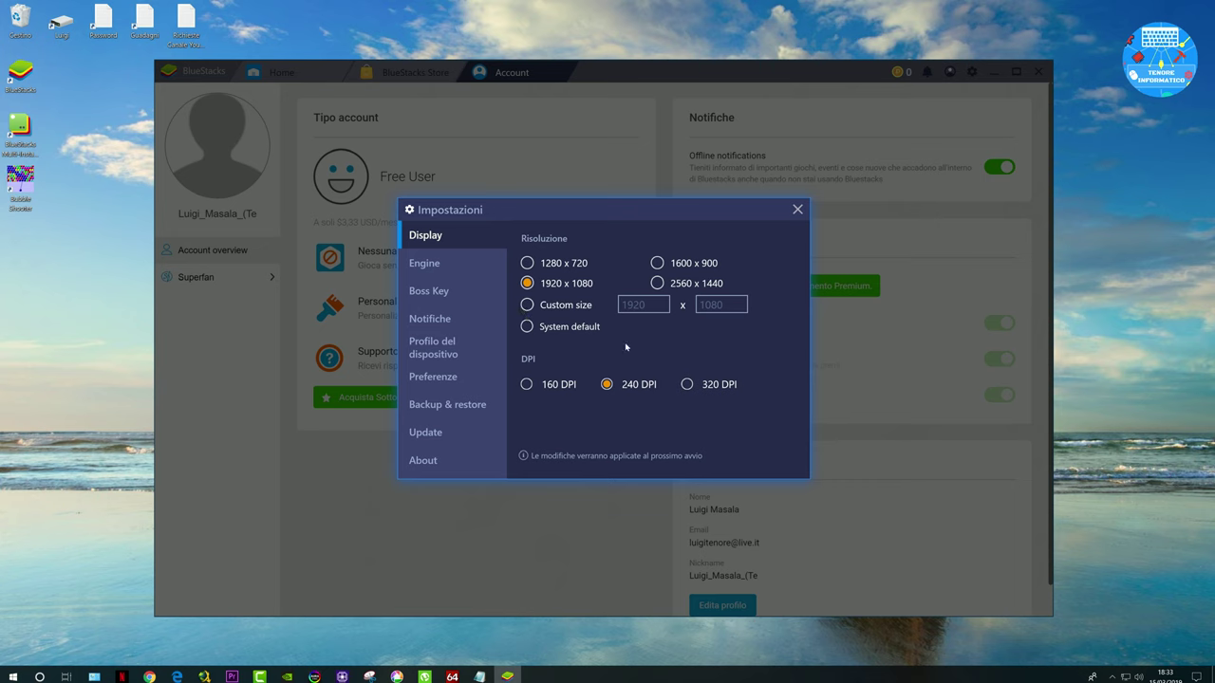
Step: Close the Impostazioni settings dialog without changing anything
click(798, 210)
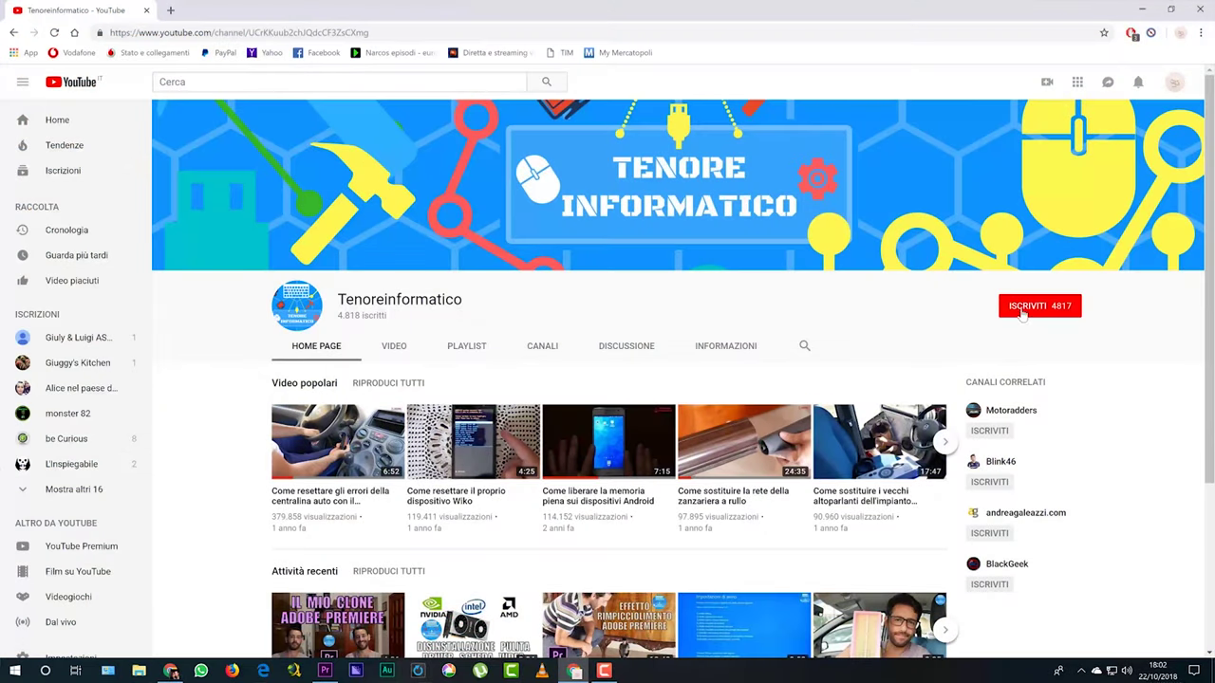
Step: Subscribe to the Tenoreinformatico YouTube channel and enable all notifications with the bell
click(1022, 314)
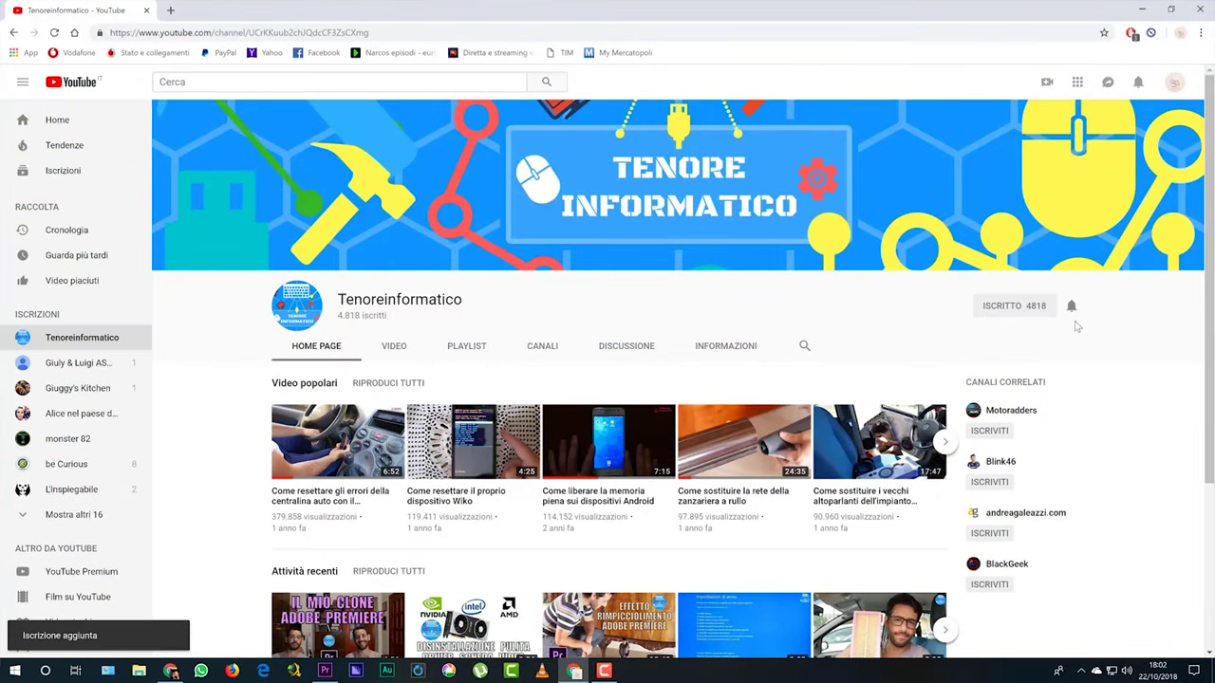
click(1073, 307)
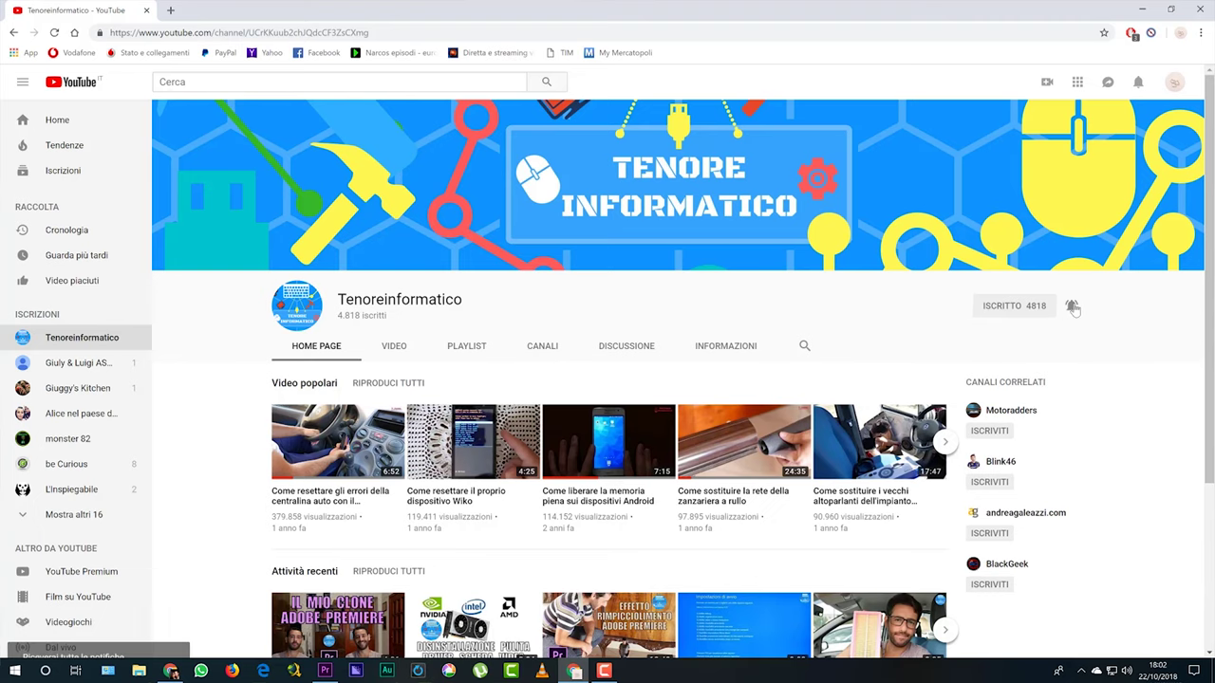